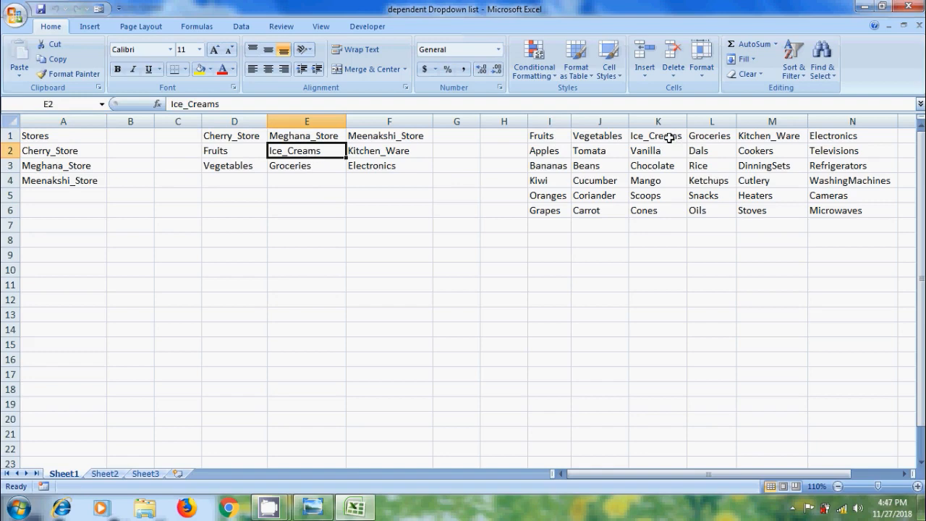
Define the workbook name Stores for the store list in cells A2:A4
left_click(670, 138)
left_click(93, 149)
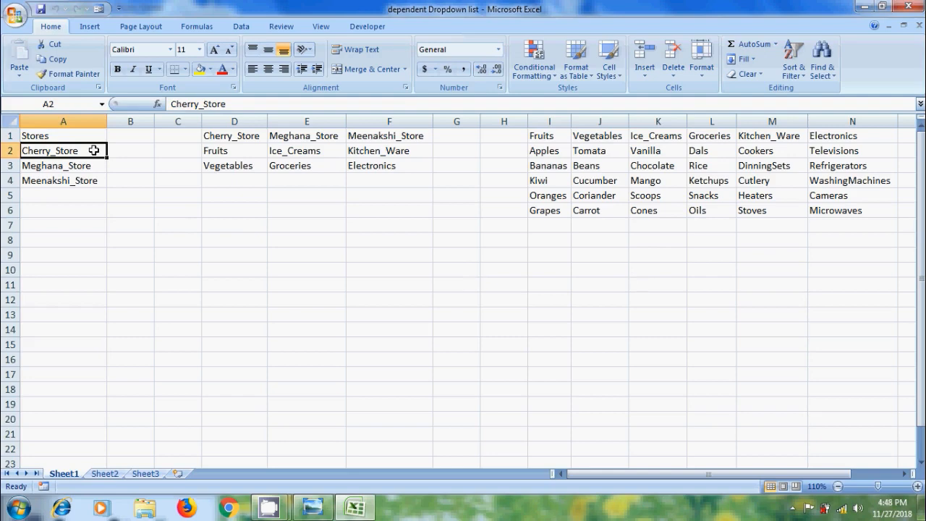
left_click_drag(94, 151, 94, 181)
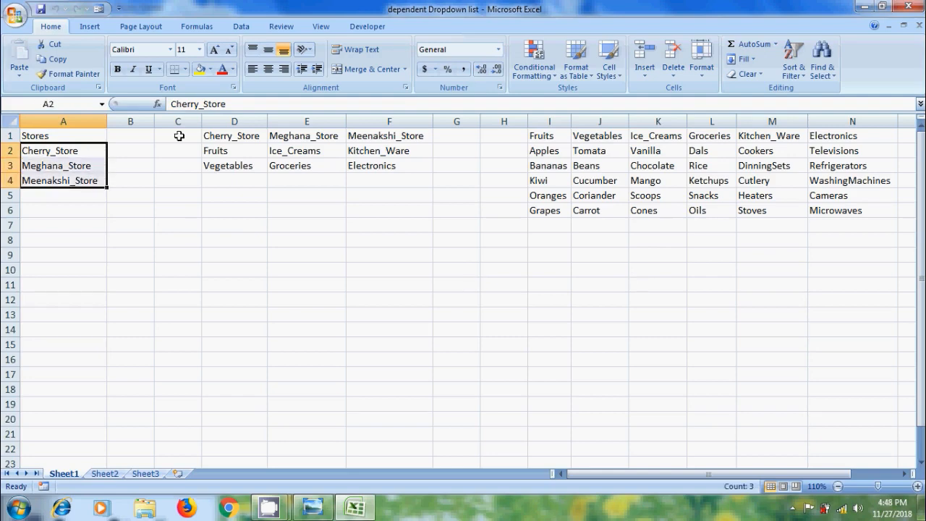
left_click(198, 26)
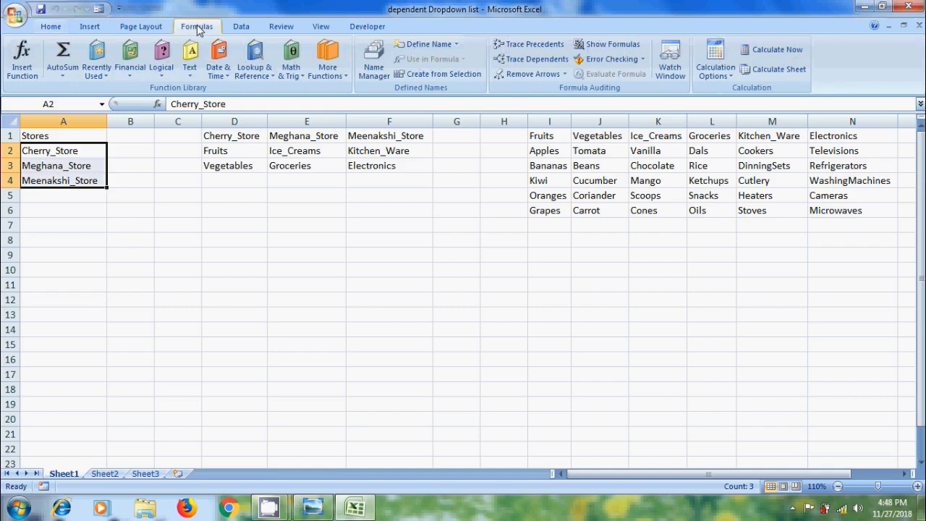
left_click(374, 68)
left_click(265, 33)
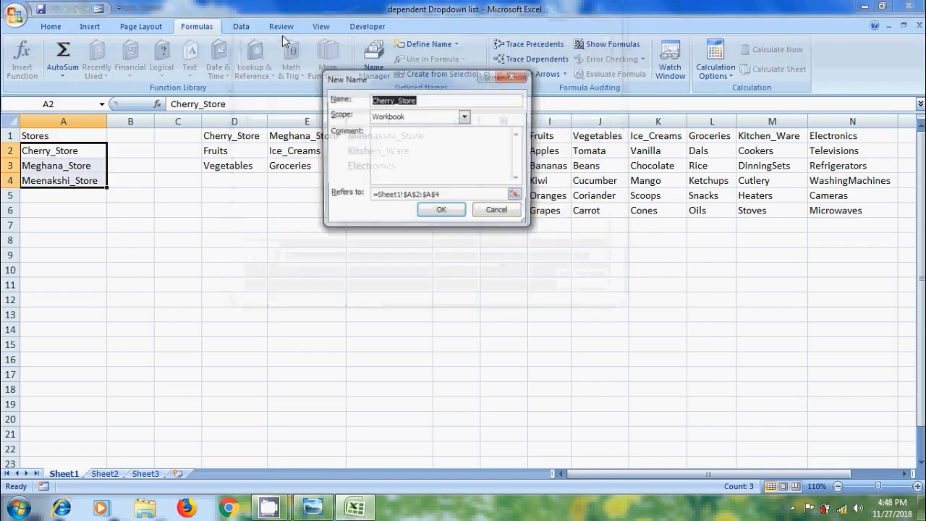
type("S")
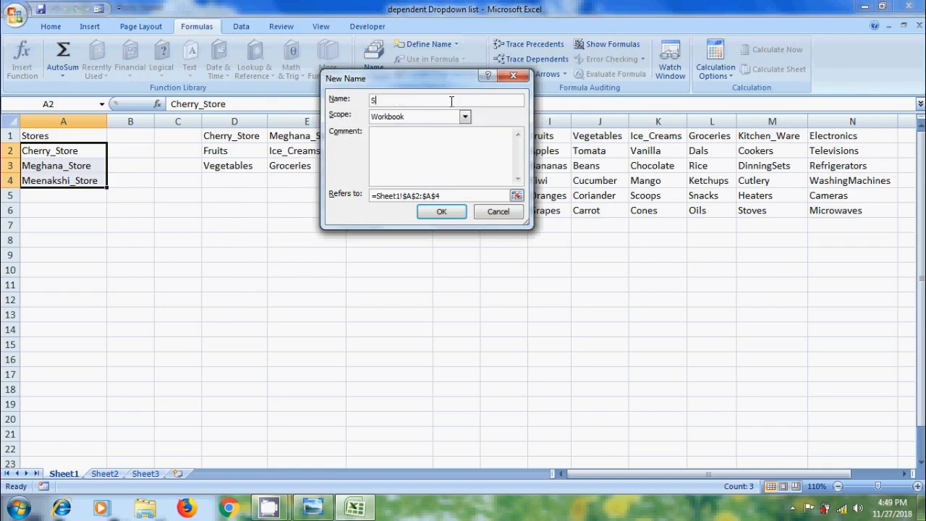
type("tores")
left_click(441, 211)
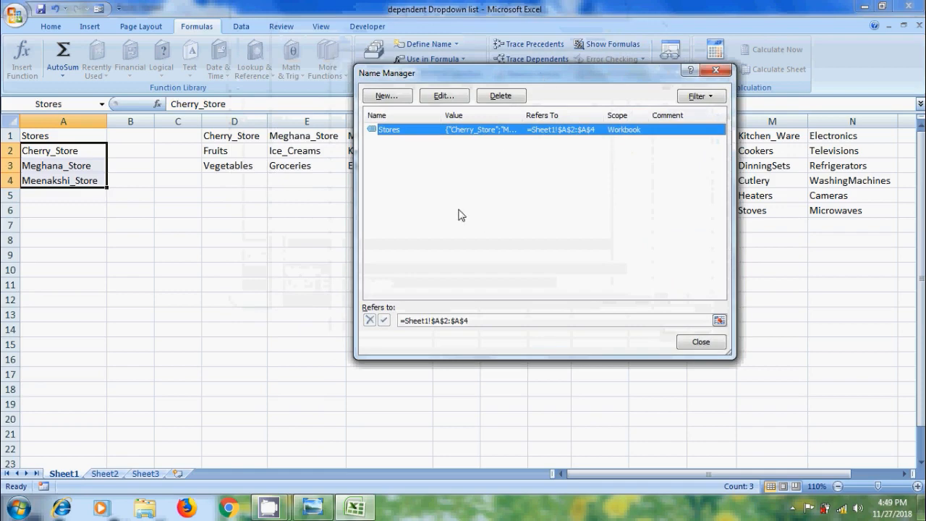
Define the name Cherry_Store for the category cells D2:D3
left_click(384, 95)
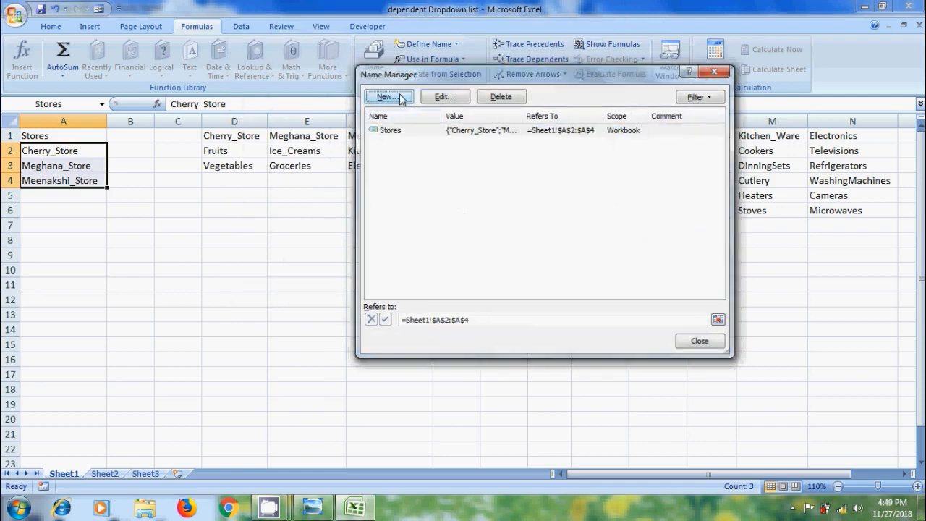
left_click(635, 259)
left_click_drag(241, 150, 248, 170)
left_click(636, 163)
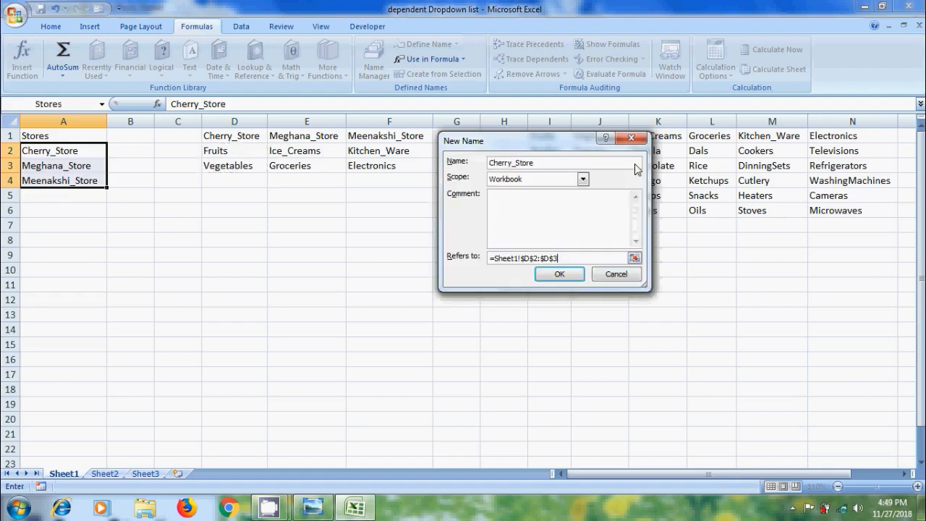
left_click(568, 274)
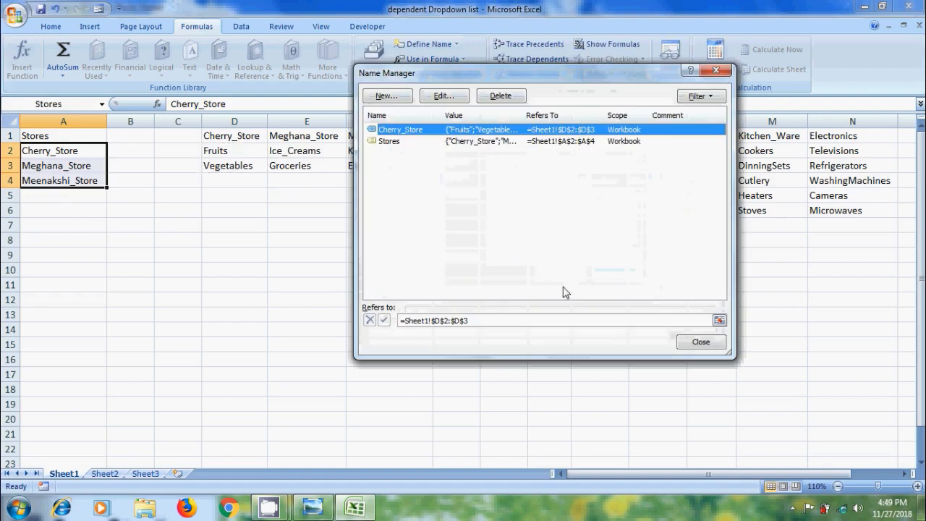
Define the name Meghana_Store for the category cells E2:E3 and close the Name Manager
left_click(403, 98)
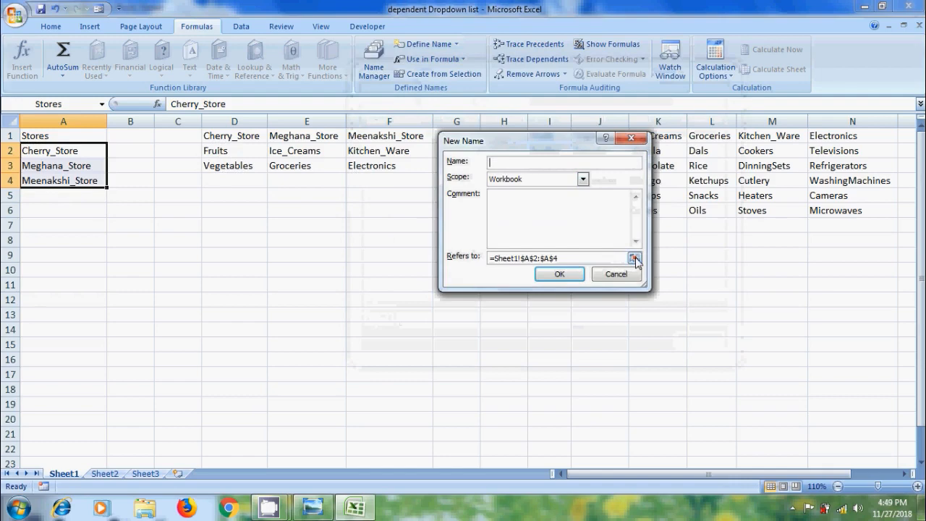
left_click(635, 260)
left_click_drag(307, 149, 309, 164)
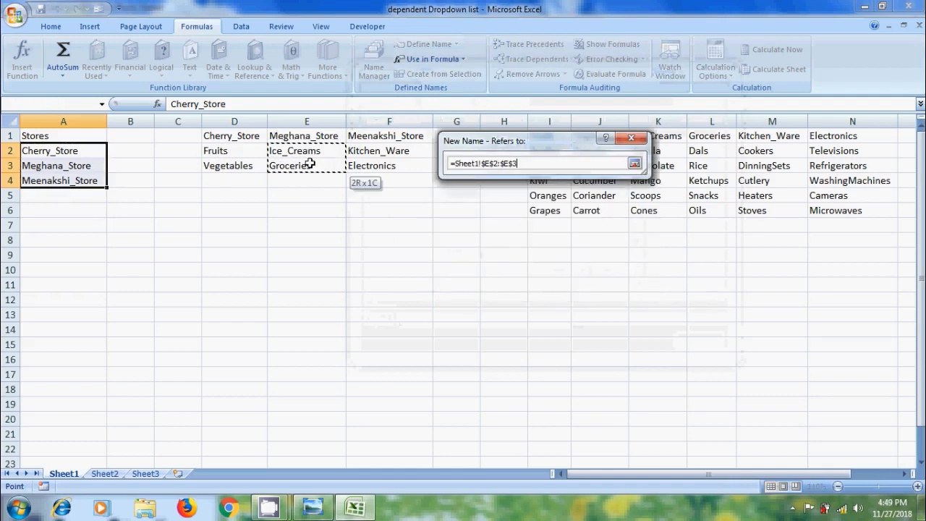
left_click(635, 163)
left_click(523, 166)
type("M")
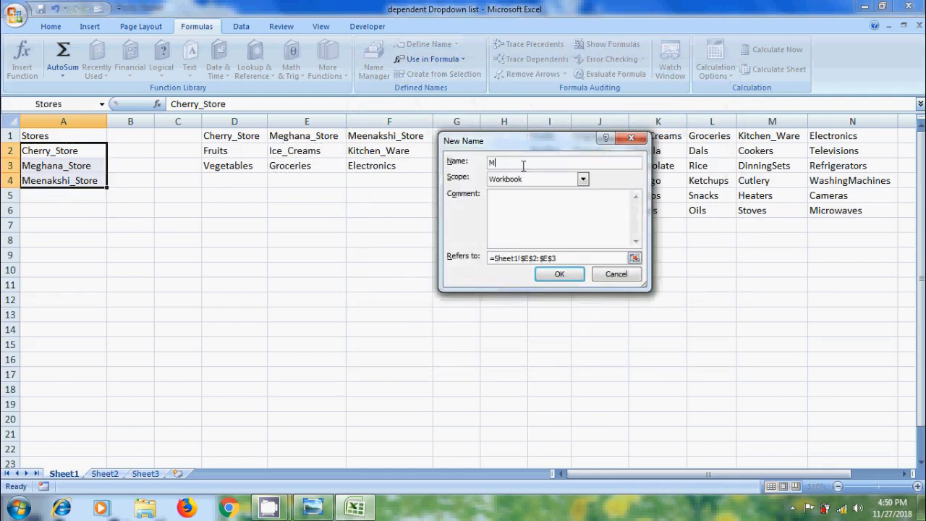
type("eghana_Store")
left_click(560, 273)
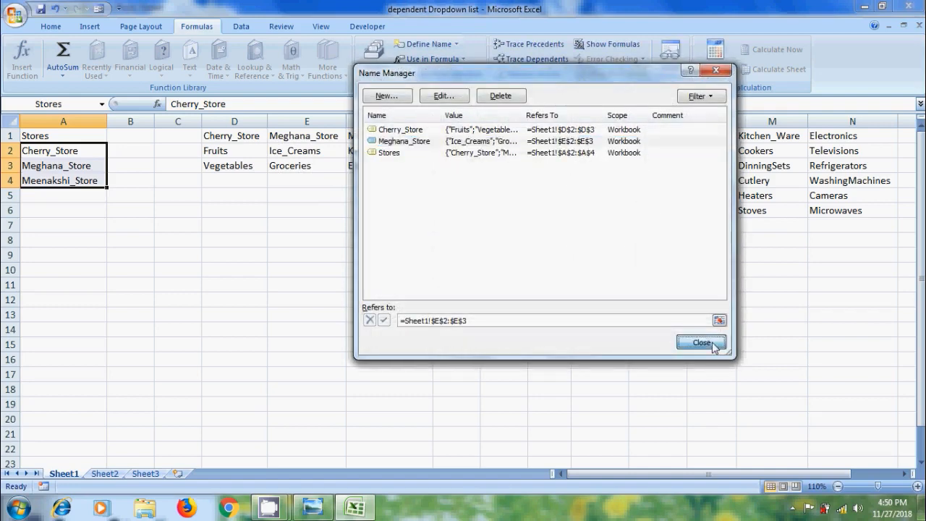
left_click(700, 343)
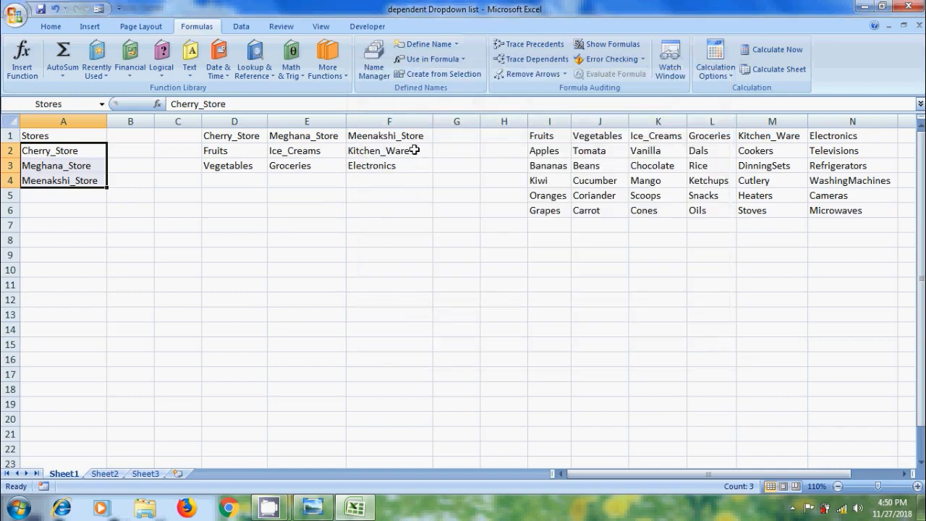
Name the category cells F2:F3 Meenakshi_Store and open the list of defined names to check it
left_click_drag(414, 150, 411, 162)
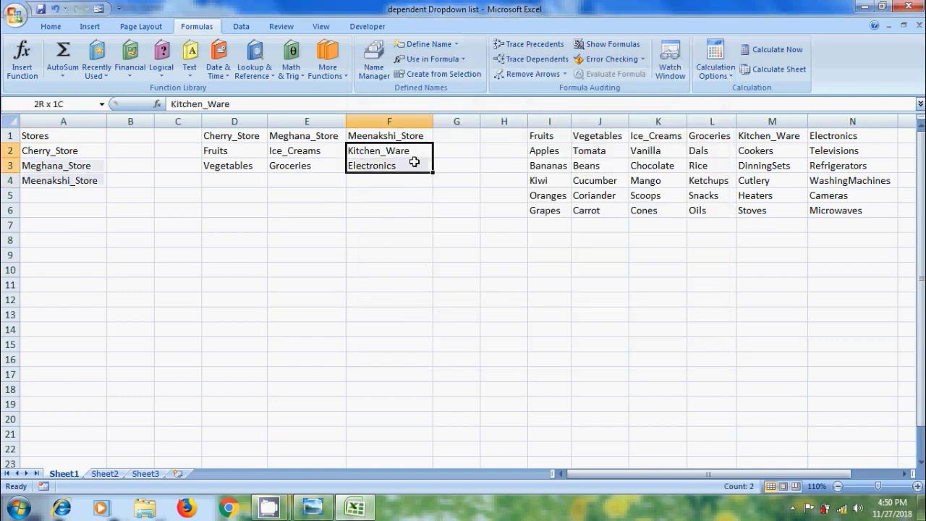
left_click(67, 103)
type("Meen")
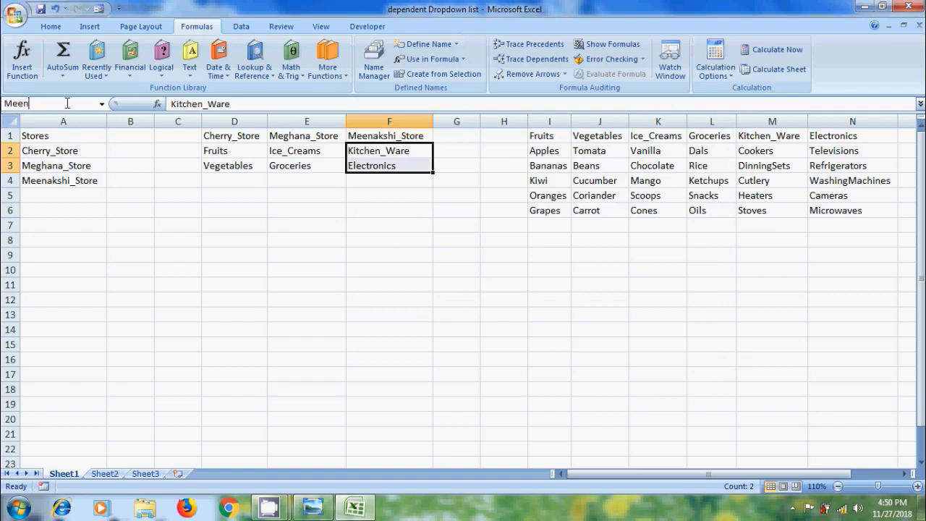
type("akshi_Store")
key("Return")
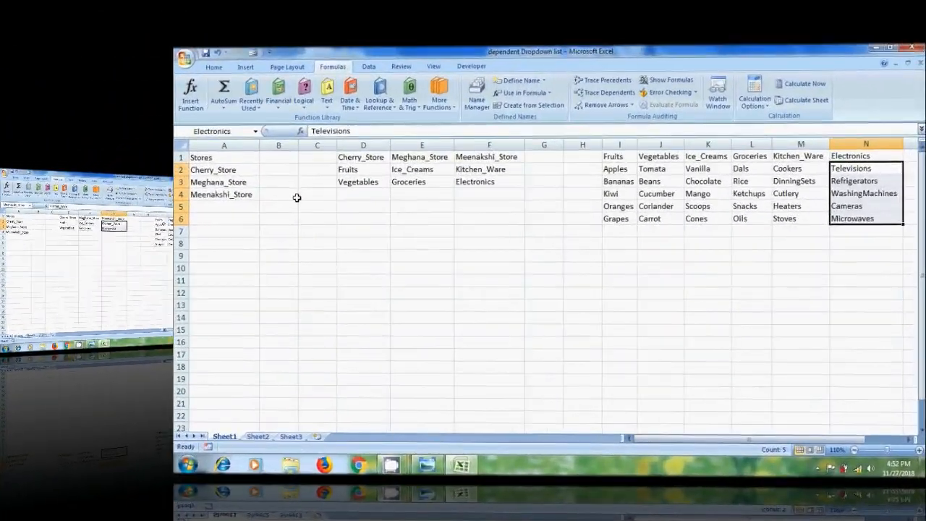
left_click(255, 131)
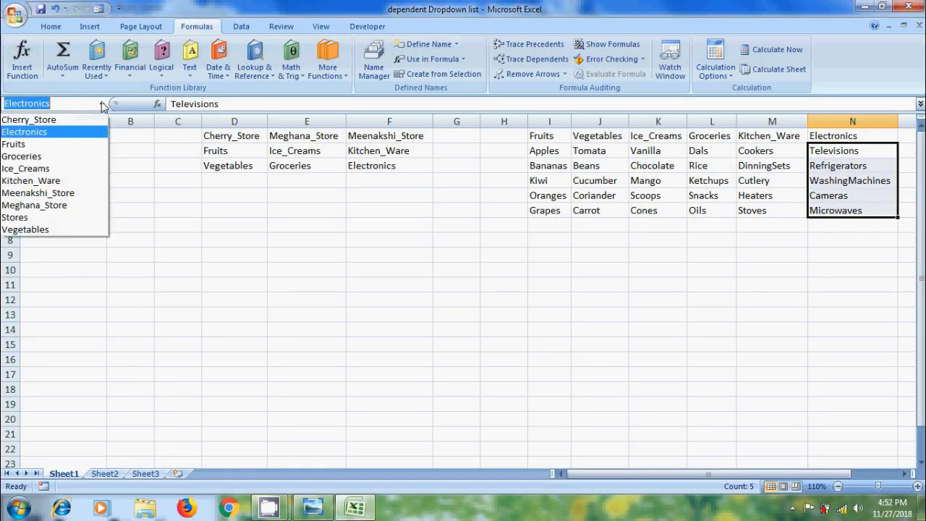
Add a list data validation to cell D14 with =Stores as its source
left_click(225, 339)
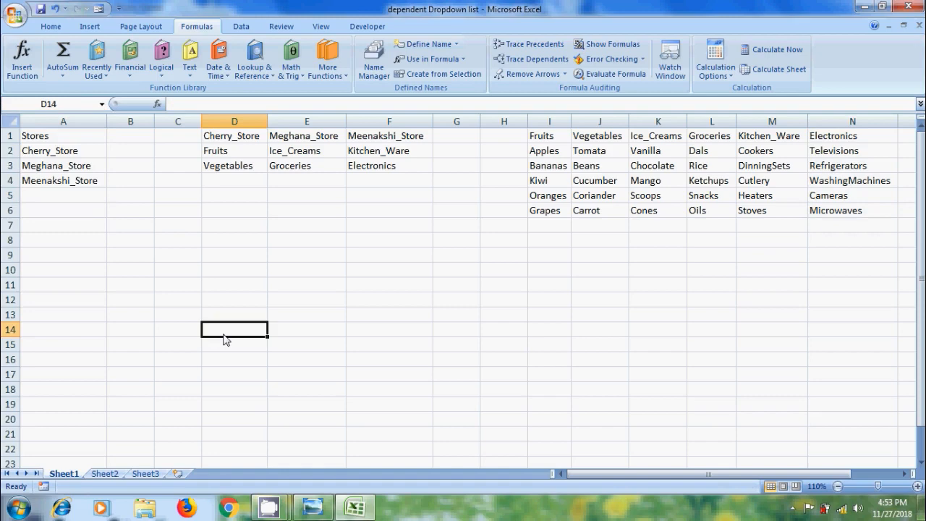
left_click(241, 26)
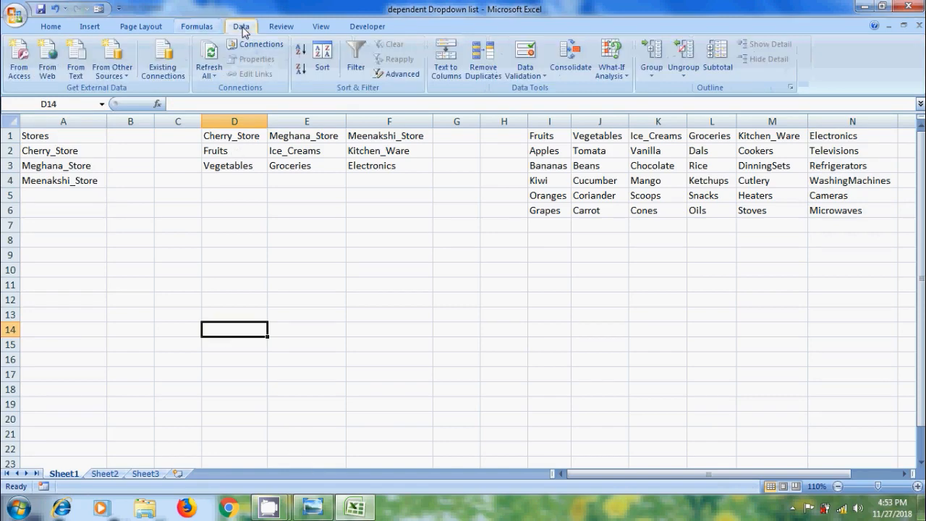
left_click(528, 71)
left_click(548, 91)
left_click(521, 180)
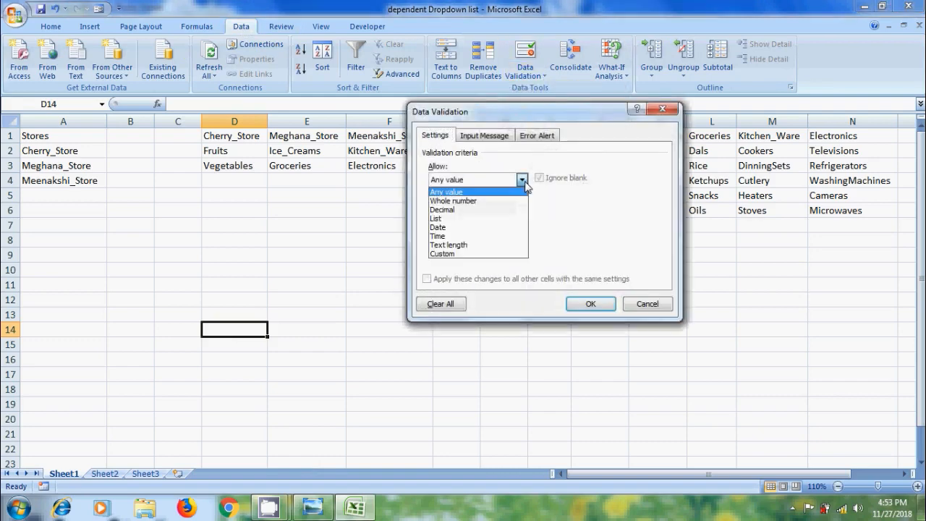
left_click(449, 218)
left_click(519, 235)
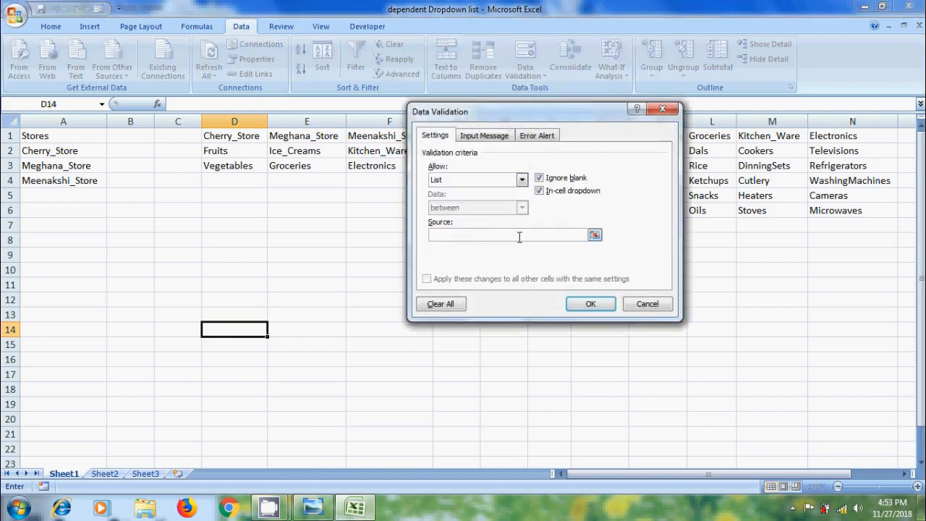
type("=Stores")
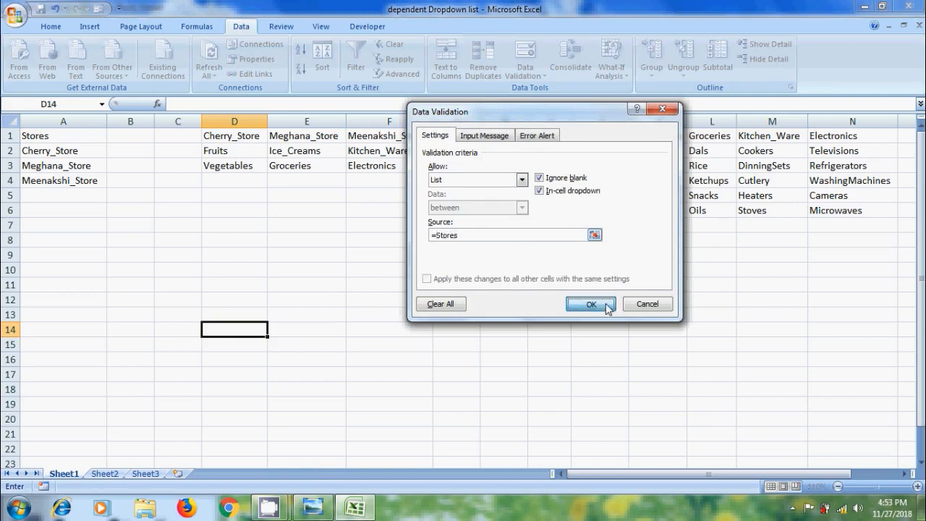
left_click(590, 304)
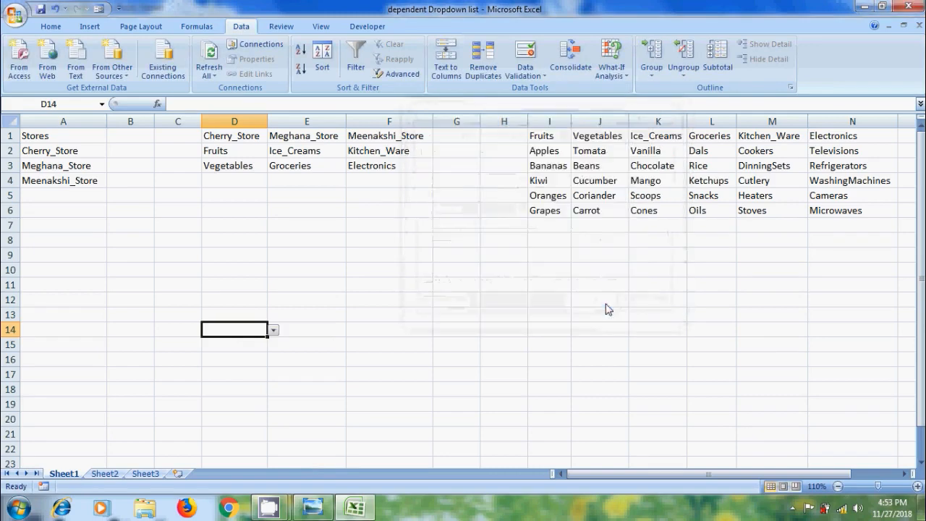
Try each store in the D14 dropdown in turn, ending with Meenakshi_Store selected
left_click(273, 330)
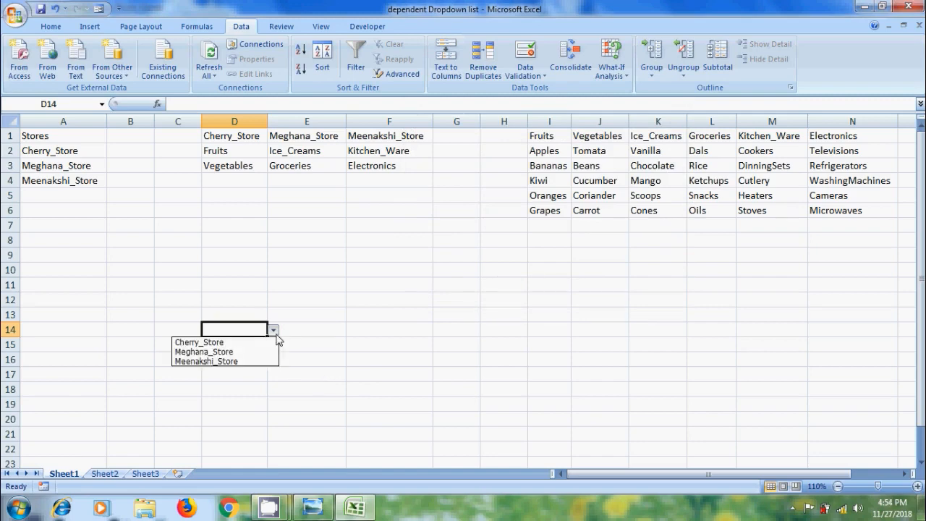
left_click(246, 342)
left_click(274, 330)
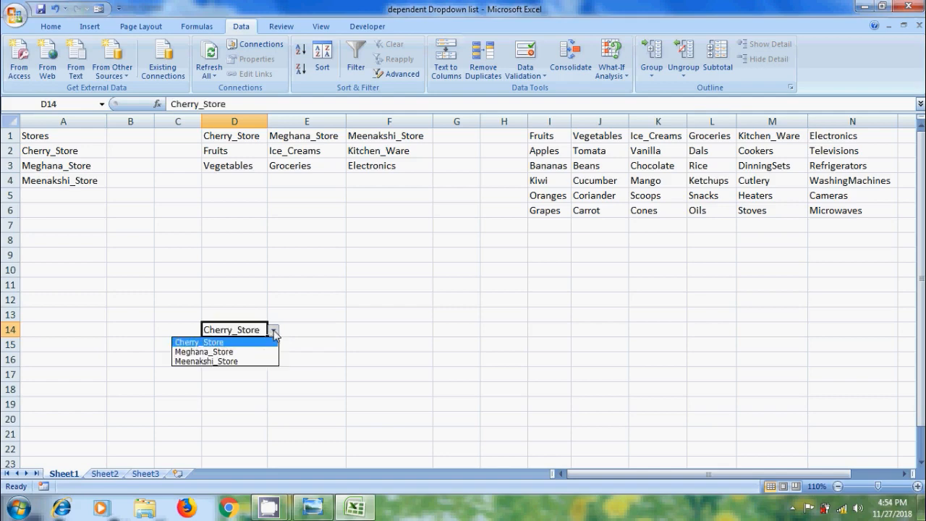
left_click(251, 352)
left_click(273, 331)
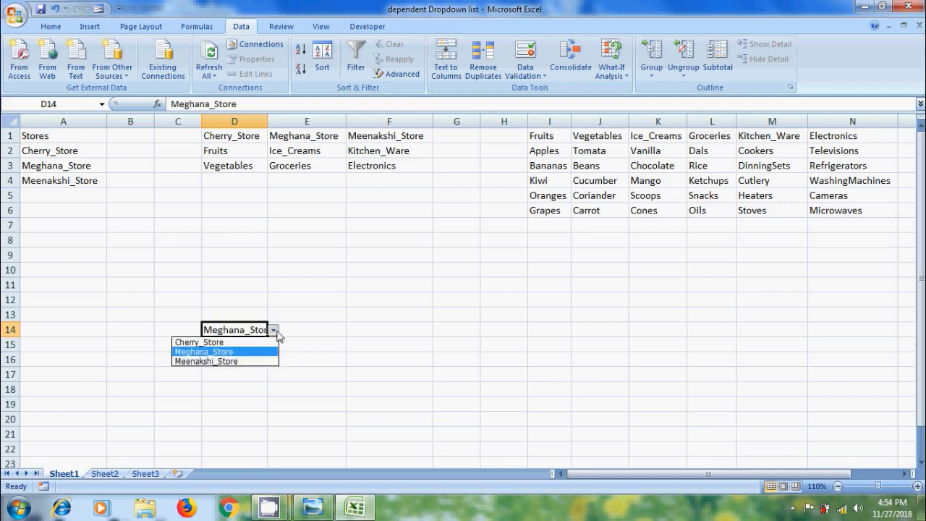
left_click(257, 361)
Add a list data validation to cell F14 whose source is an INDIRECT formula referring to the store cell D14
left_click(416, 329)
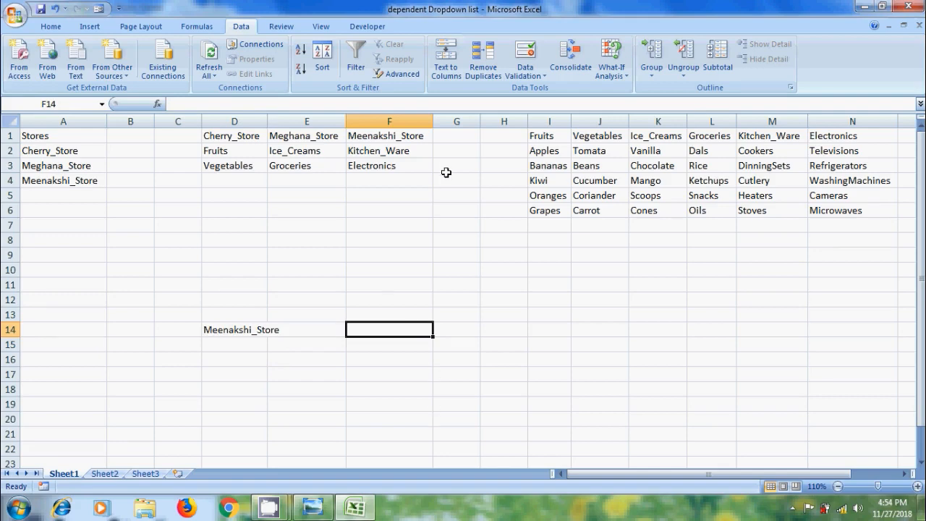
left_click(539, 76)
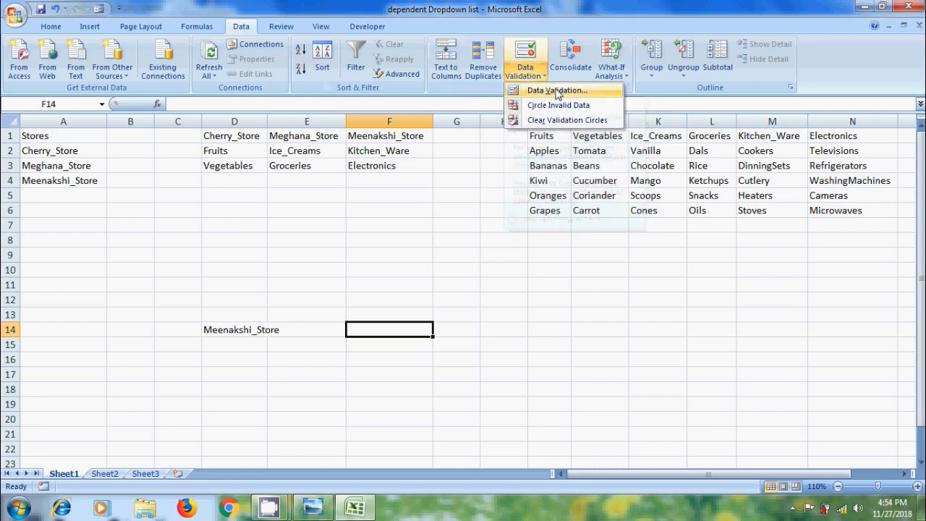
left_click(544, 91)
left_click(521, 181)
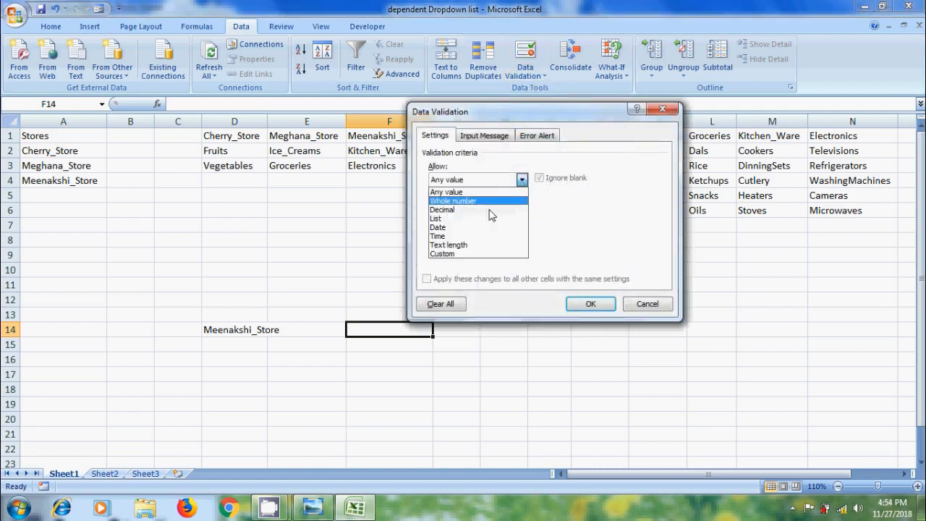
left_click(463, 220)
left_click(509, 235)
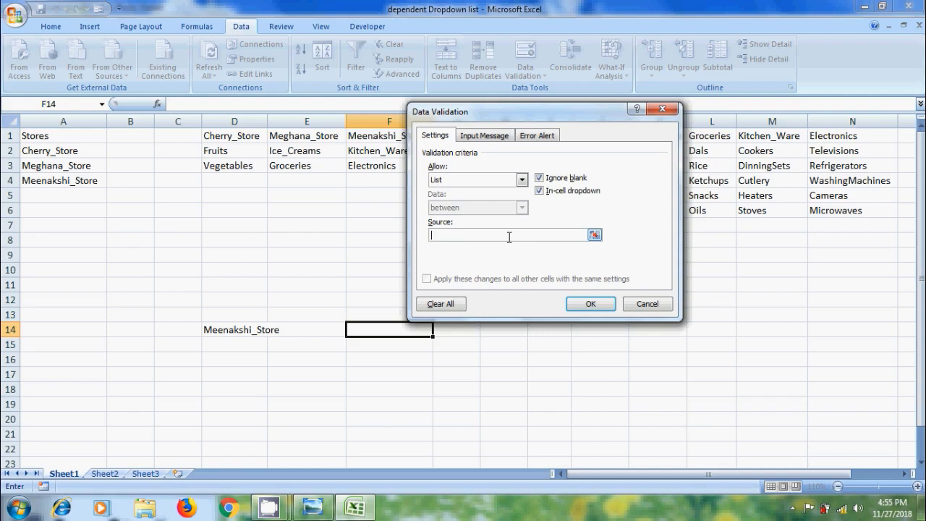
type("=Indire")
type("4)$")
left_click(610, 307)
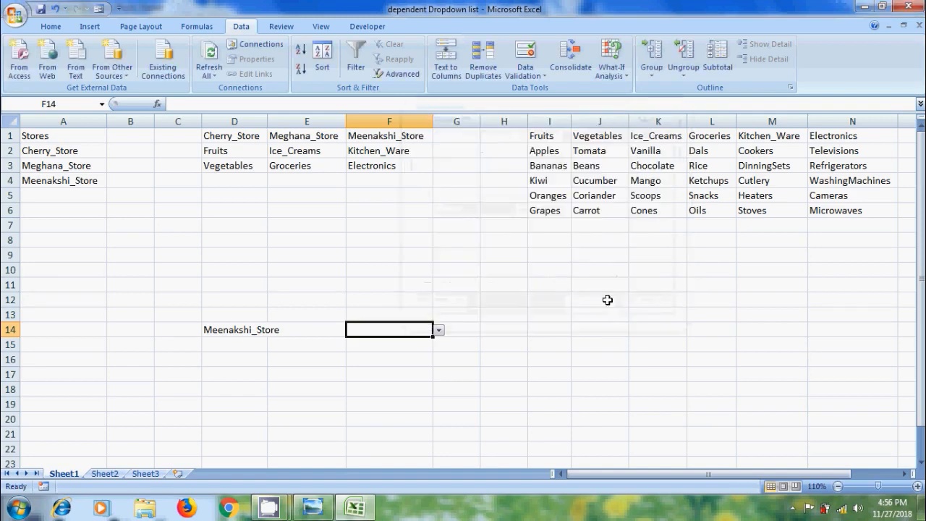
Test the dependent dropdown in F14 by choosing Kitchen_Ware and finally Electronics
left_click(438, 330)
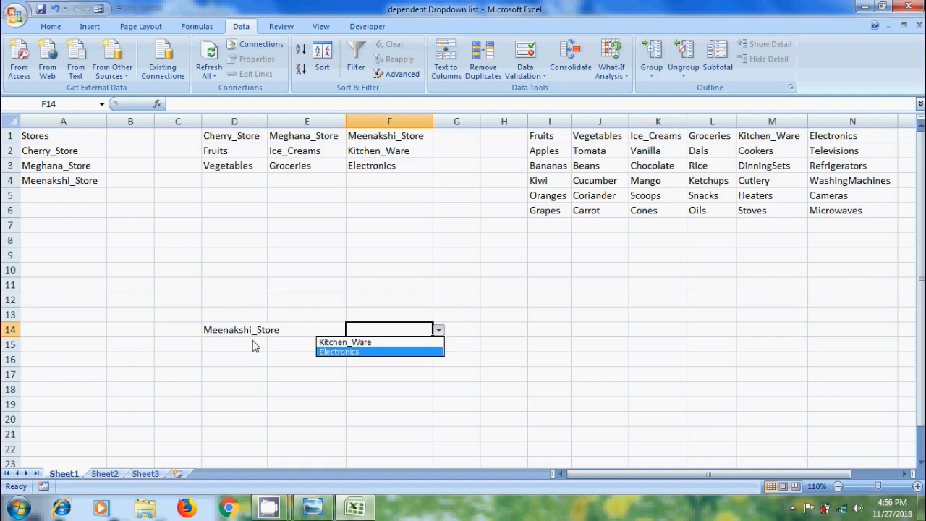
left_click(416, 345)
left_click(439, 330)
left_click(423, 352)
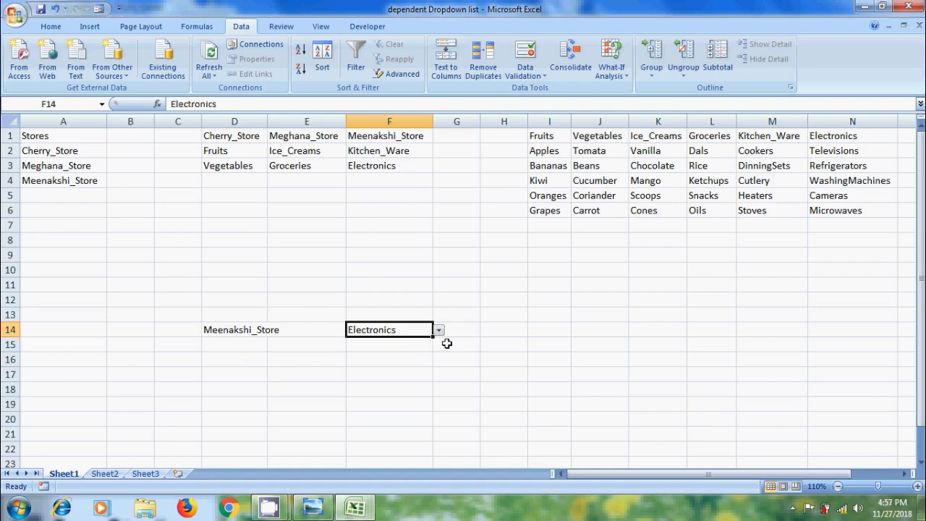
left_click(507, 330)
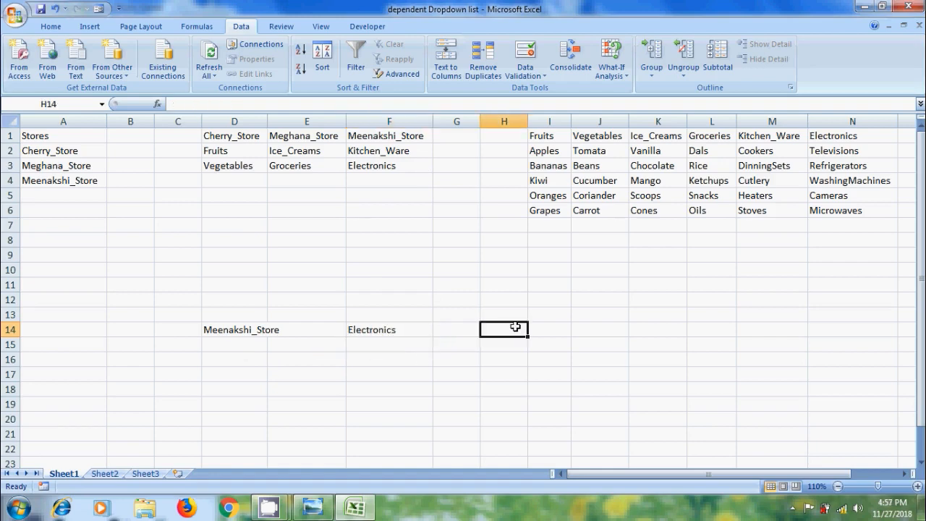
Add a list data validation to cell H14 with an INDIRECT source referring to $F14, and choose Televisions from its dropdown
left_click(530, 76)
left_click(536, 90)
left_click(522, 180)
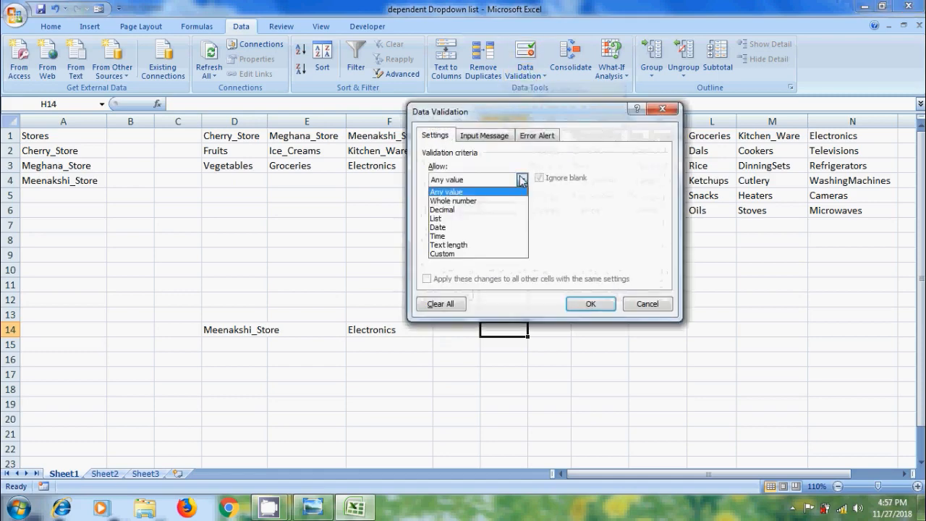
left_click(507, 218)
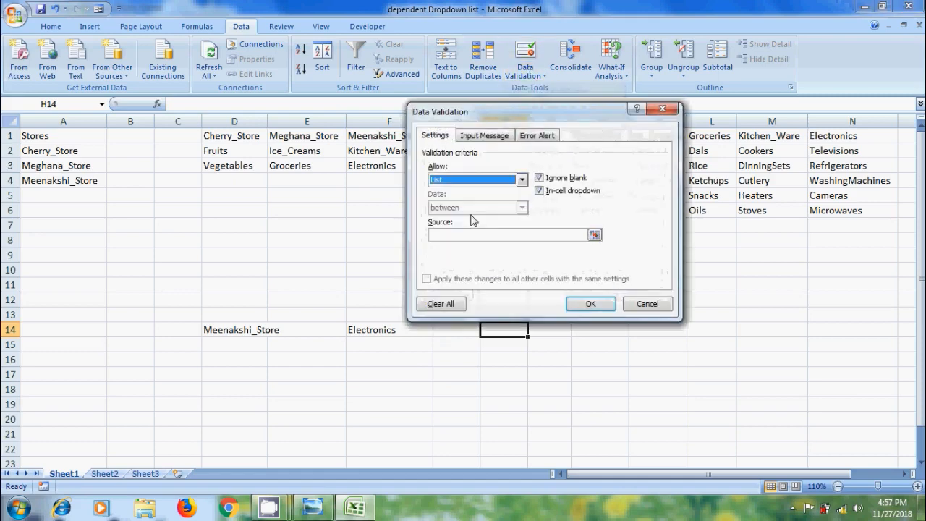
left_click(516, 238)
type("=In")
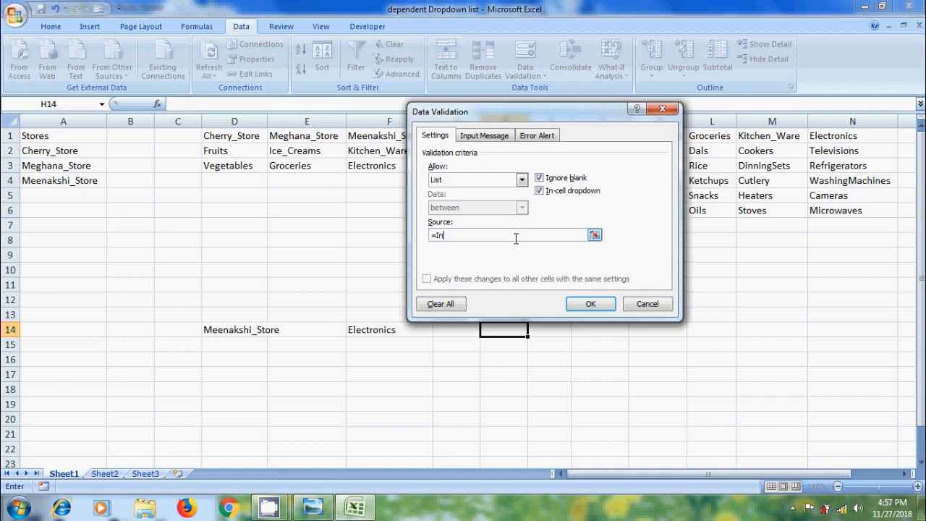
type("direct($F14")
left_click(590, 304)
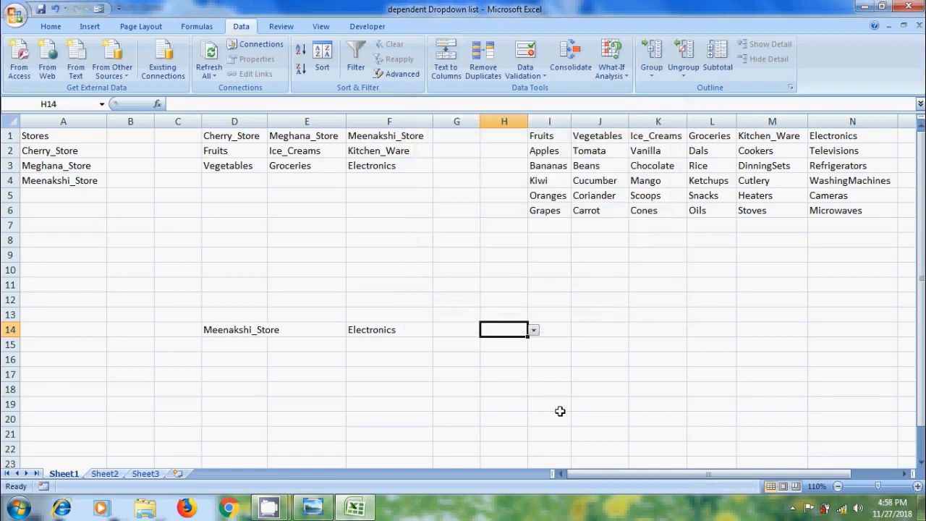
left_click(533, 331)
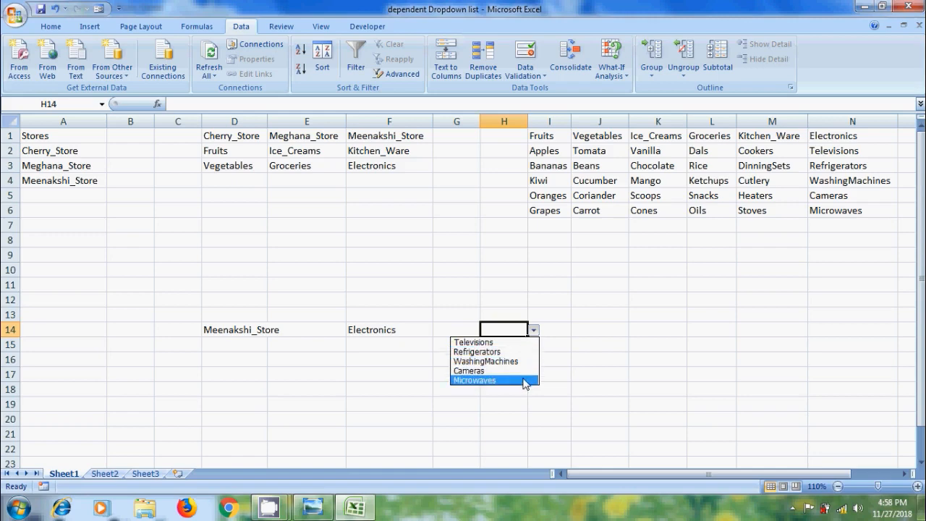
left_click(507, 342)
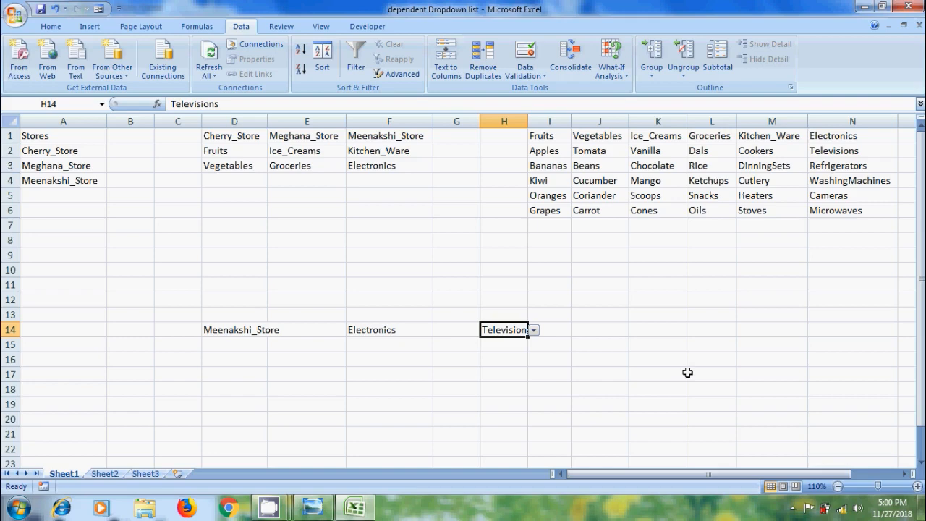
Use Go To Special to select all cells on the sheet that have data validation
left_click(56, 27)
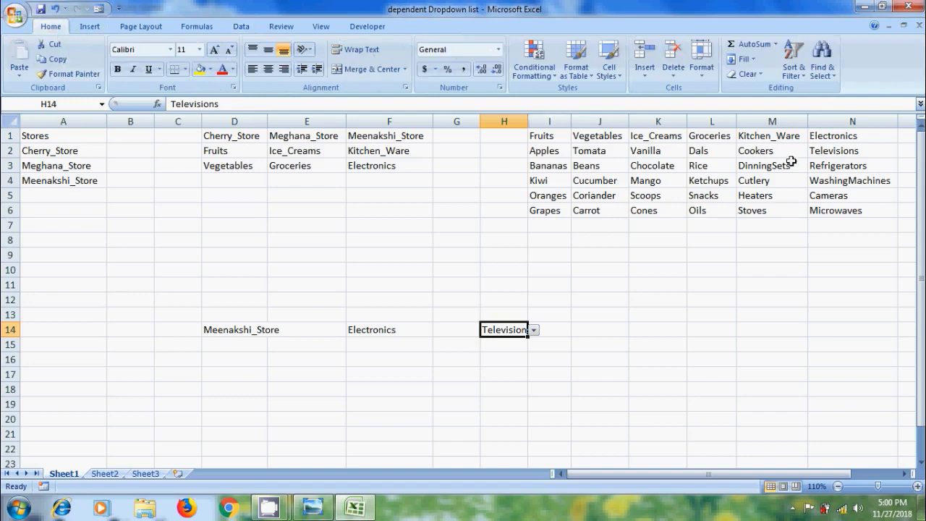
left_click(834, 77)
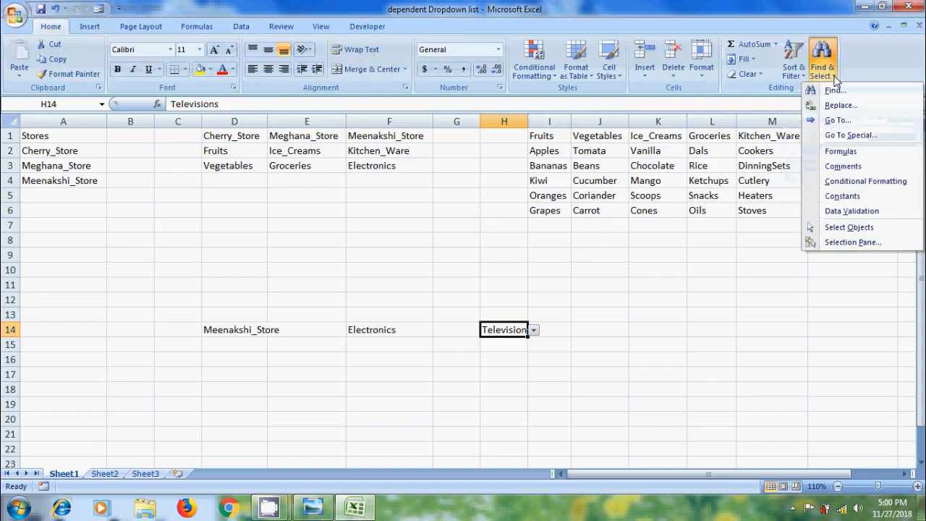
left_click(864, 138)
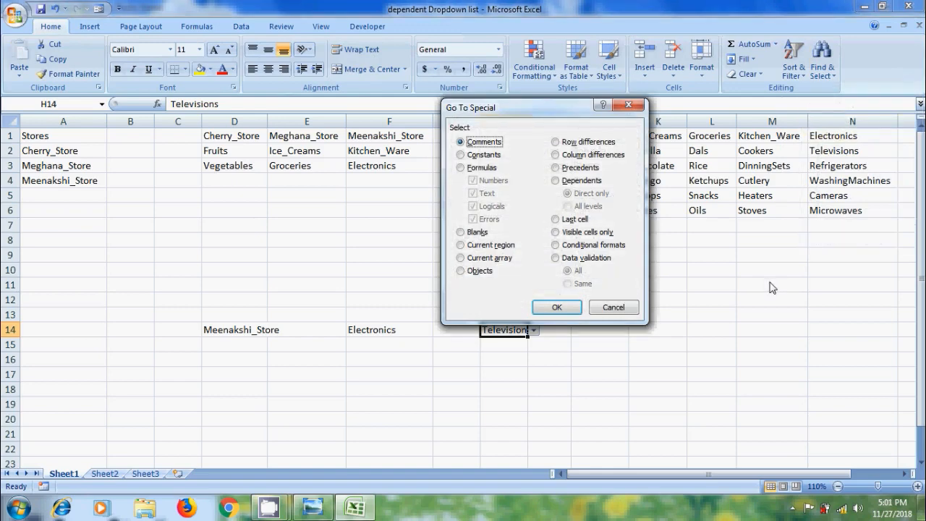
left_click(559, 259)
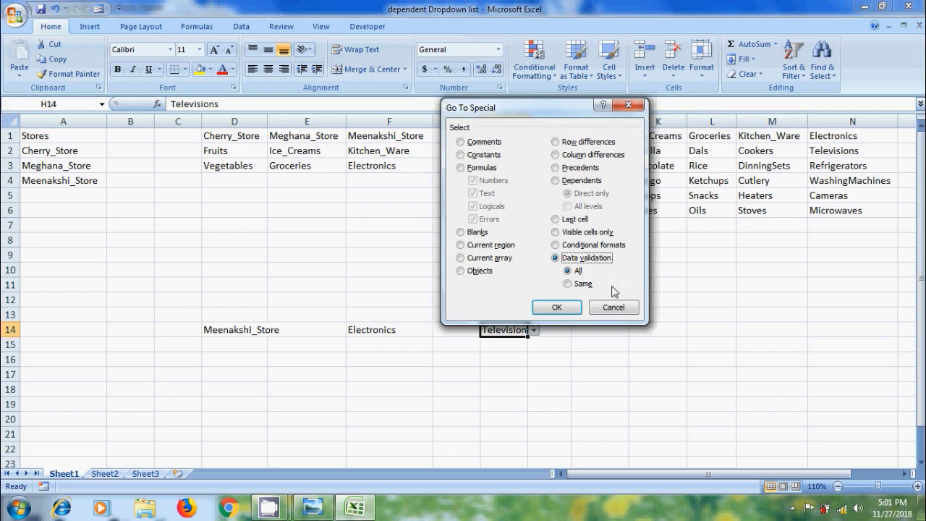
left_click(564, 308)
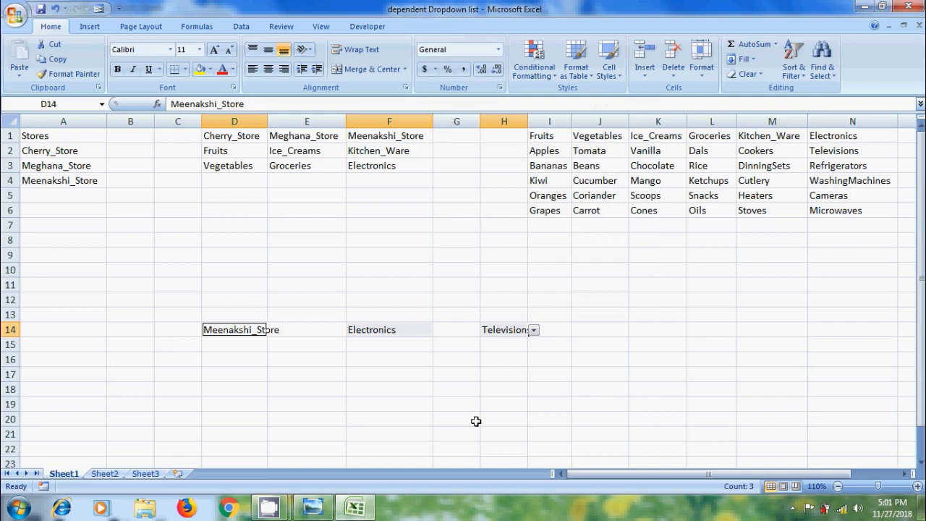
Format the selected dropdown cells with a Black, Text 1, Lighter 35% fill and bold white text
left_click(210, 69)
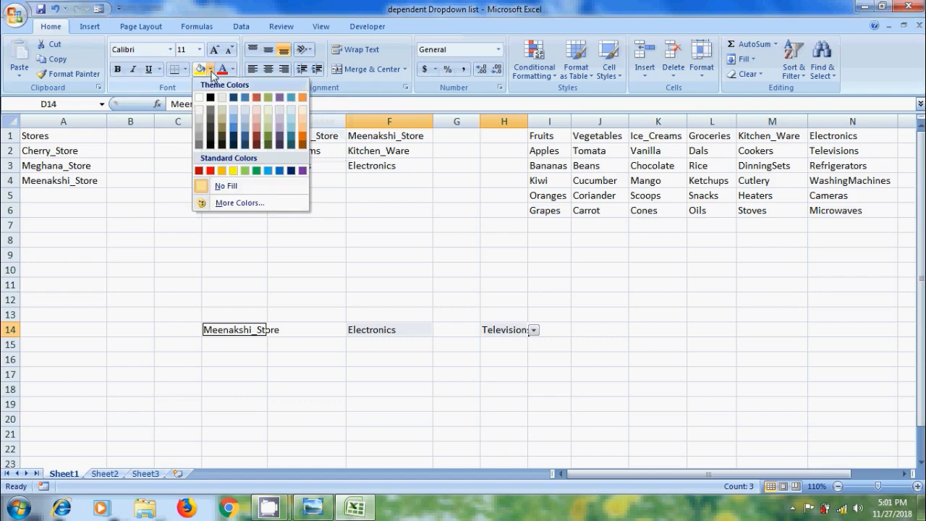
left_click(213, 124)
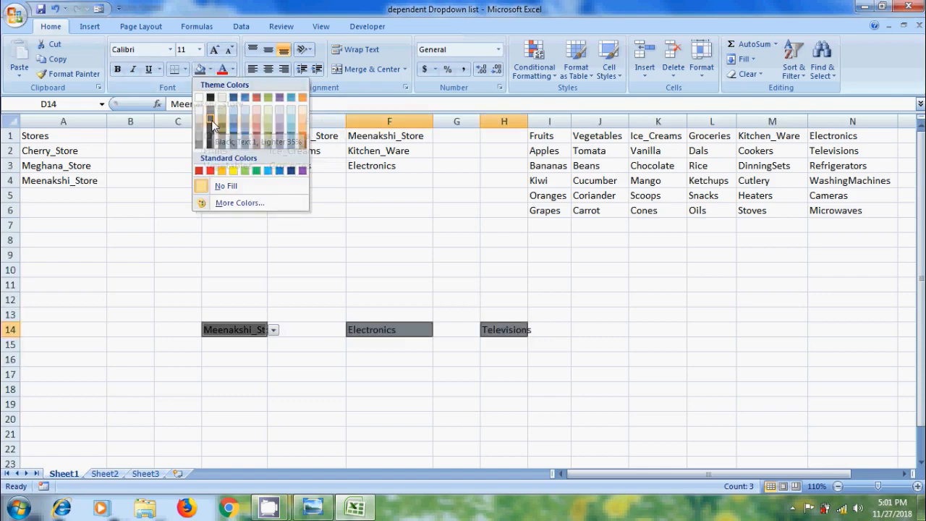
left_click(234, 70)
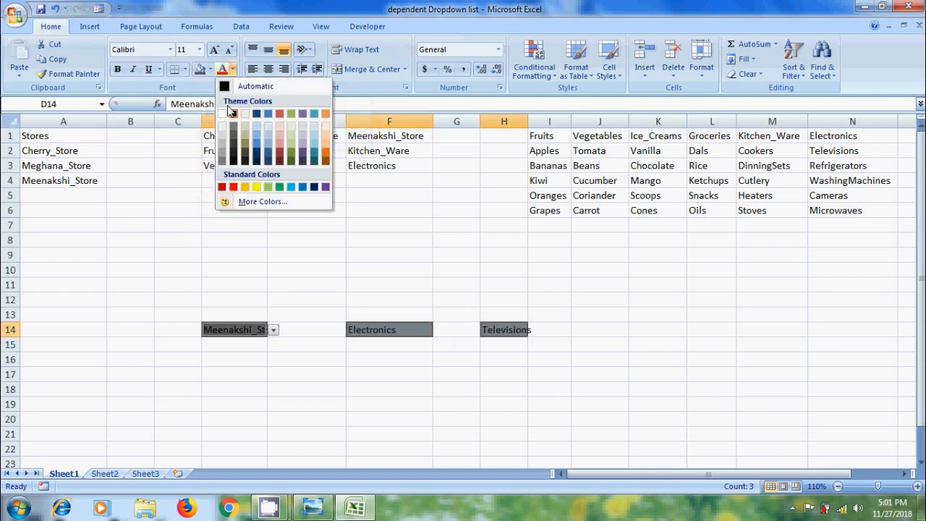
left_click(221, 119)
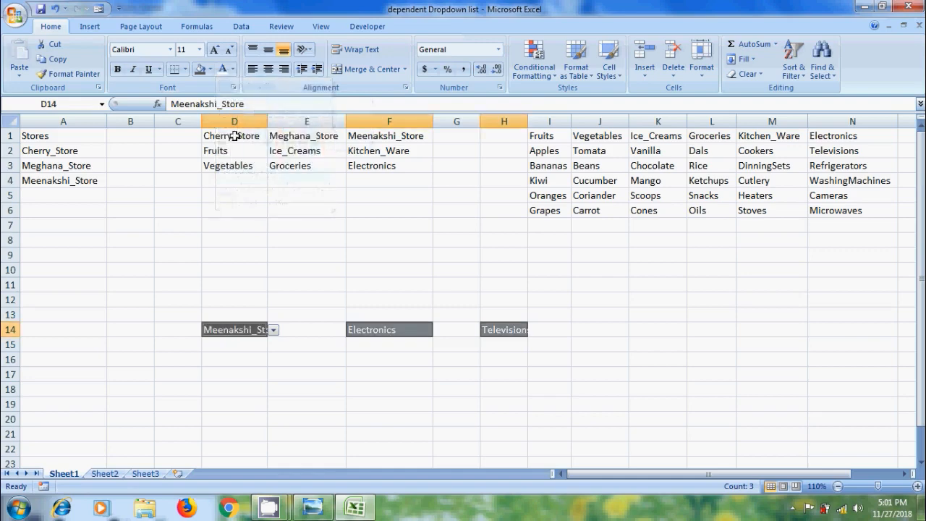
left_click(119, 70)
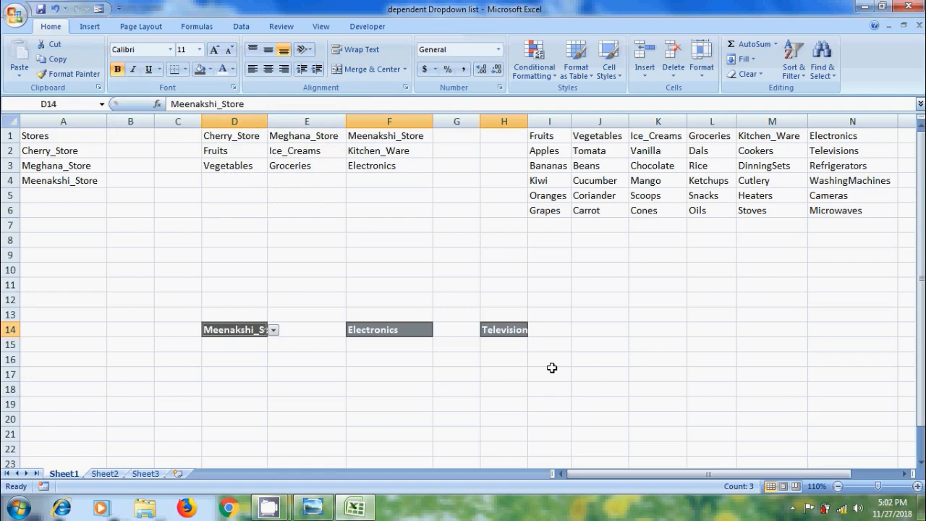
Test the three linked dropdowns by choosing Meghana_Store in D14, Groceries in F14 and Ketchups in H14
left_click(274, 330)
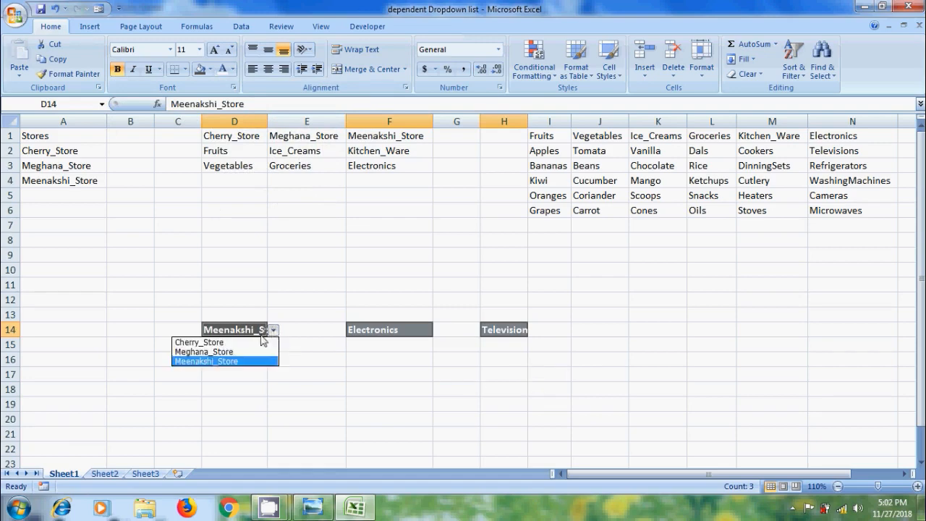
left_click(217, 351)
left_click(423, 331)
left_click(439, 331)
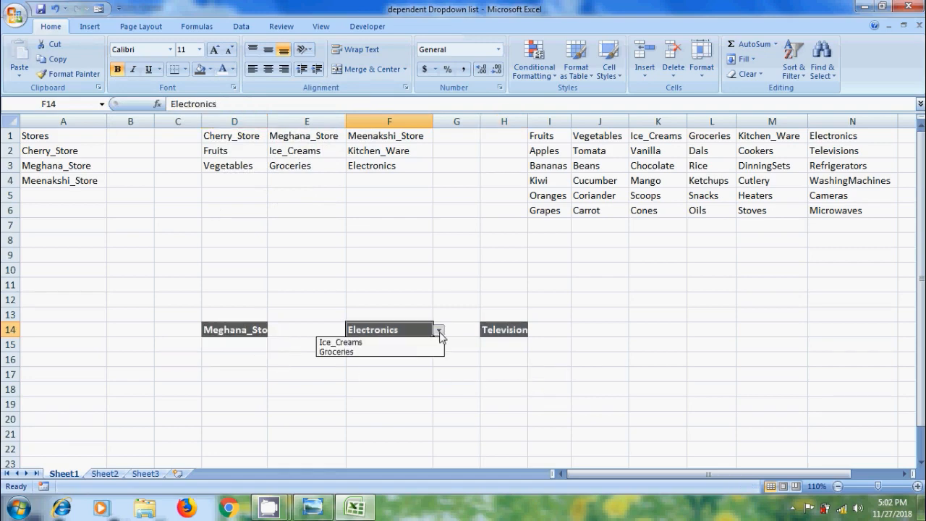
left_click(402, 352)
left_click(522, 331)
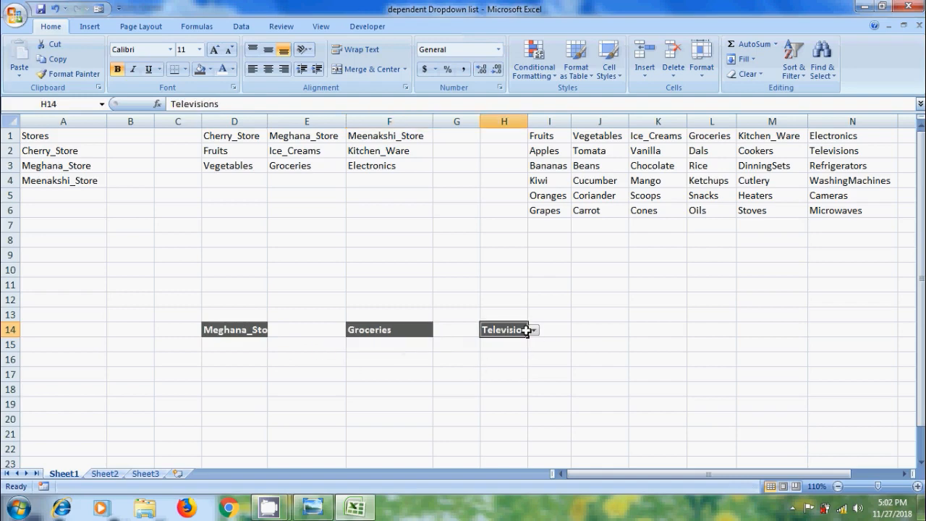
left_click(533, 330)
left_click(502, 361)
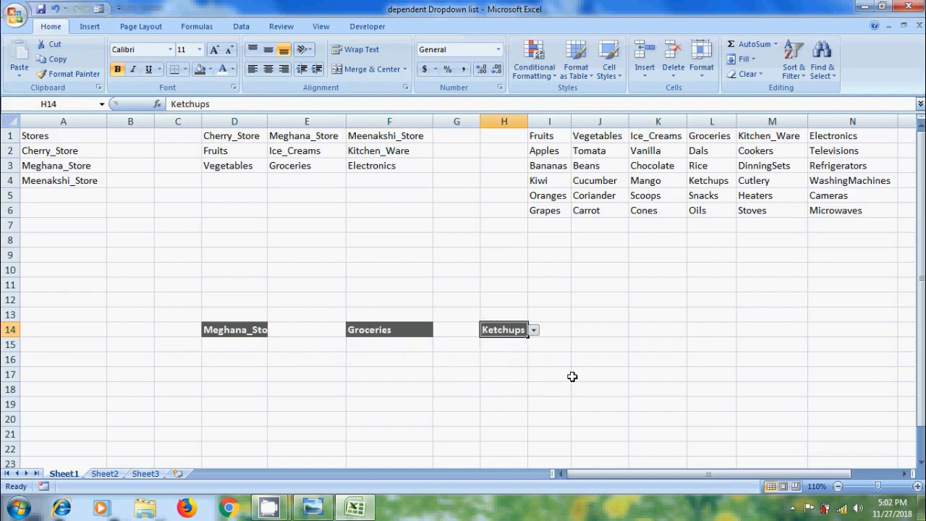
Switch to the dependentdrop image in Windows Photo Viewer, and minimize it and the workbook to reveal the desktop
left_click(310, 509)
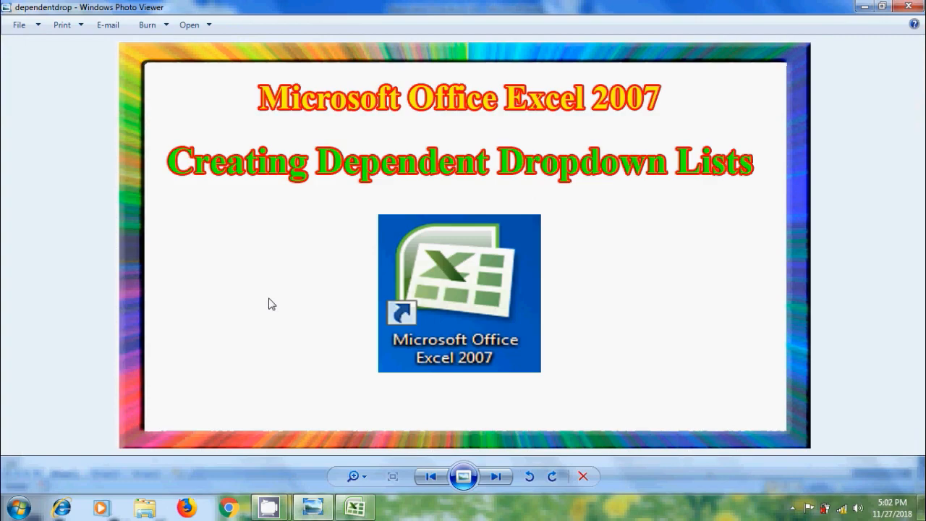
left_click(863, 7)
left_click(863, 7)
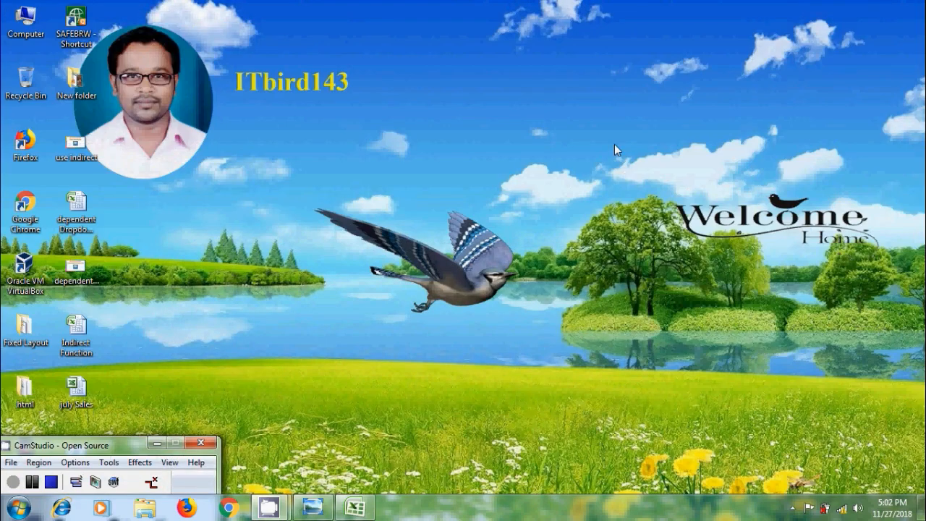